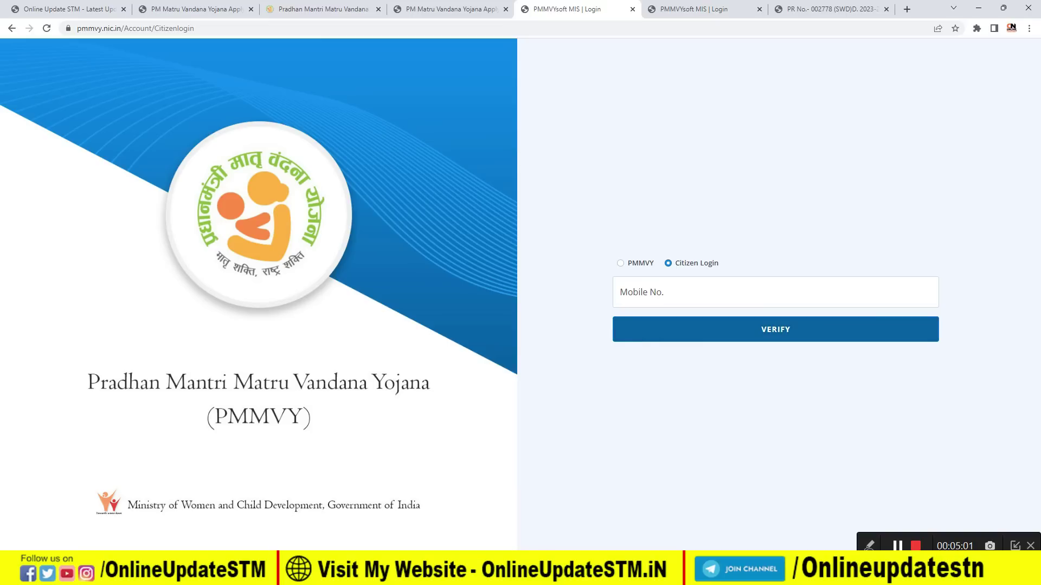
- Choose Self as the relationship with the beneficiary for the new citizen account
left_click(898, 546)
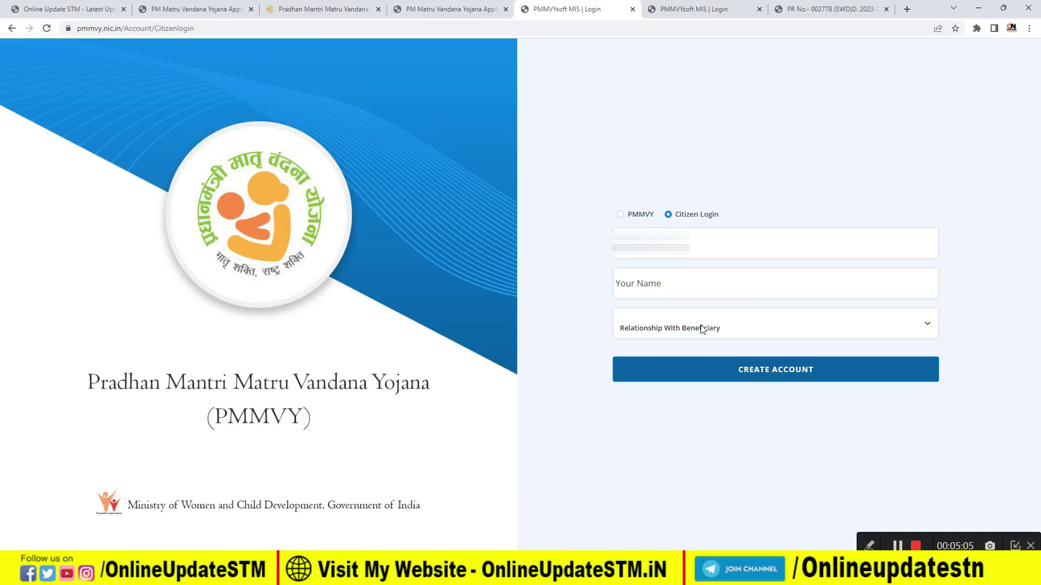
left_click(702, 330)
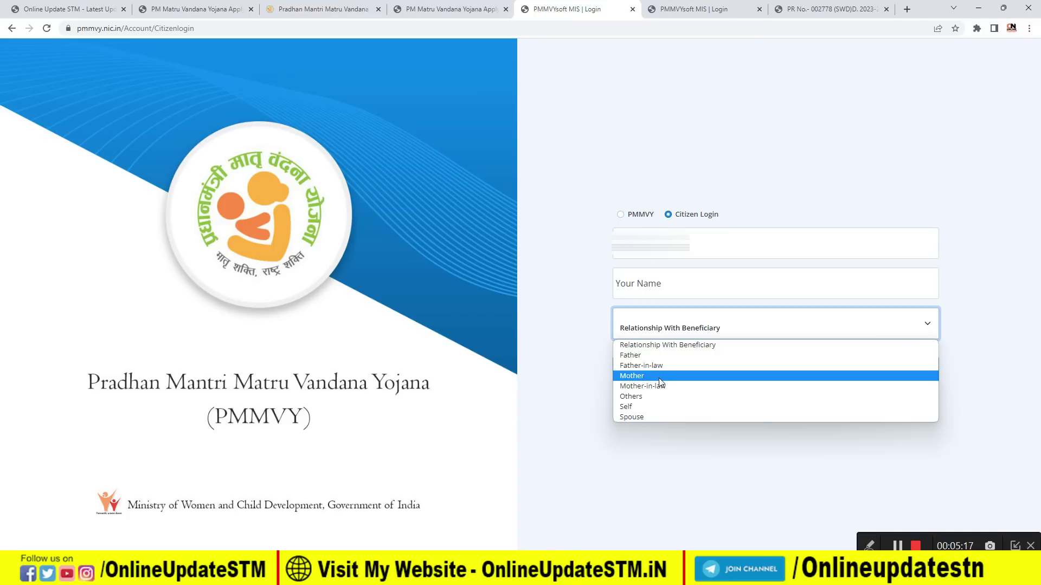
left_click(639, 410)
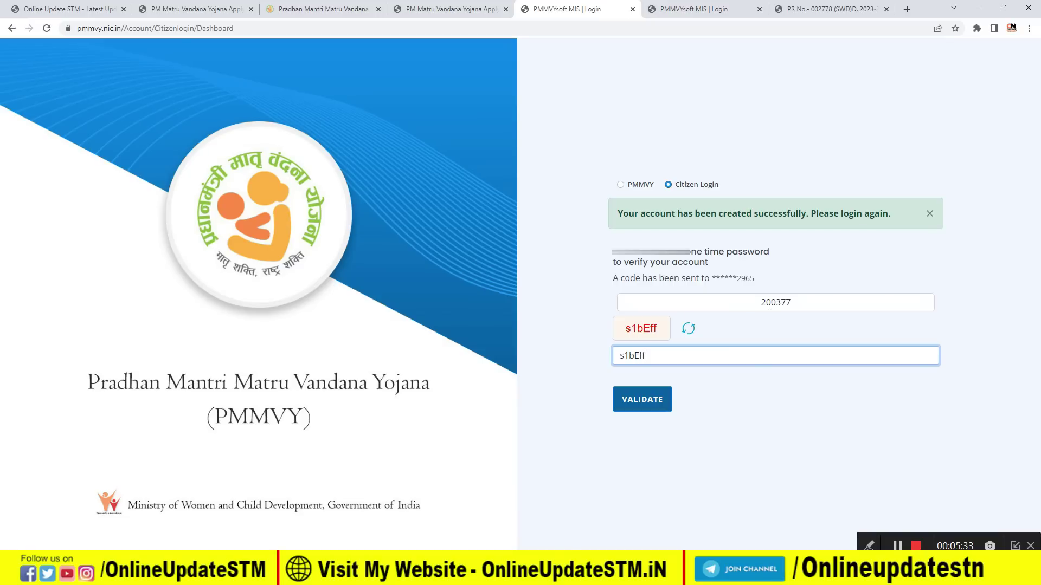
- Validate the citizen login and open the Beneficiary Registration form for data entry
left_click(633, 402)
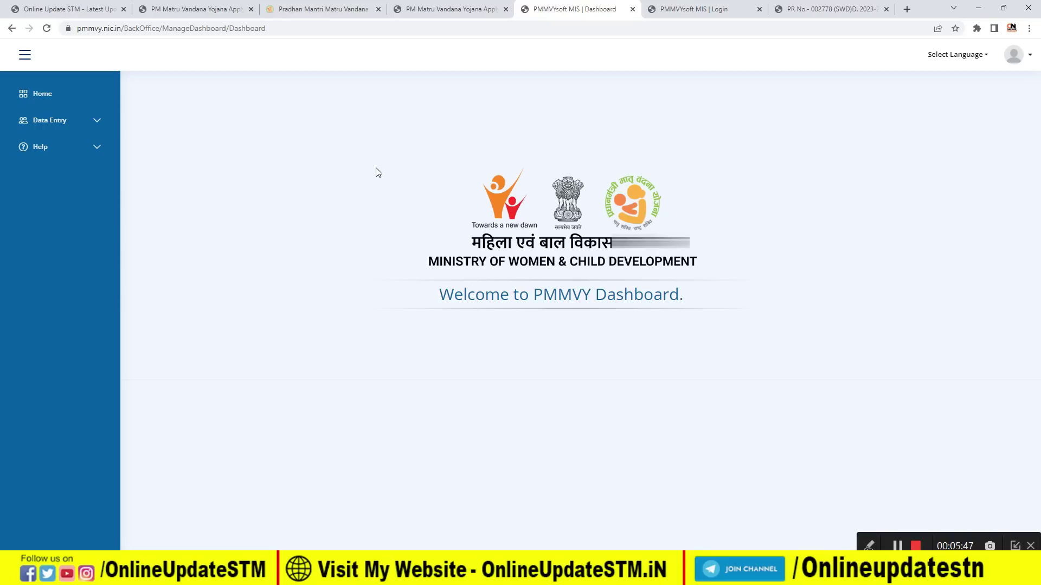
left_click(87, 124)
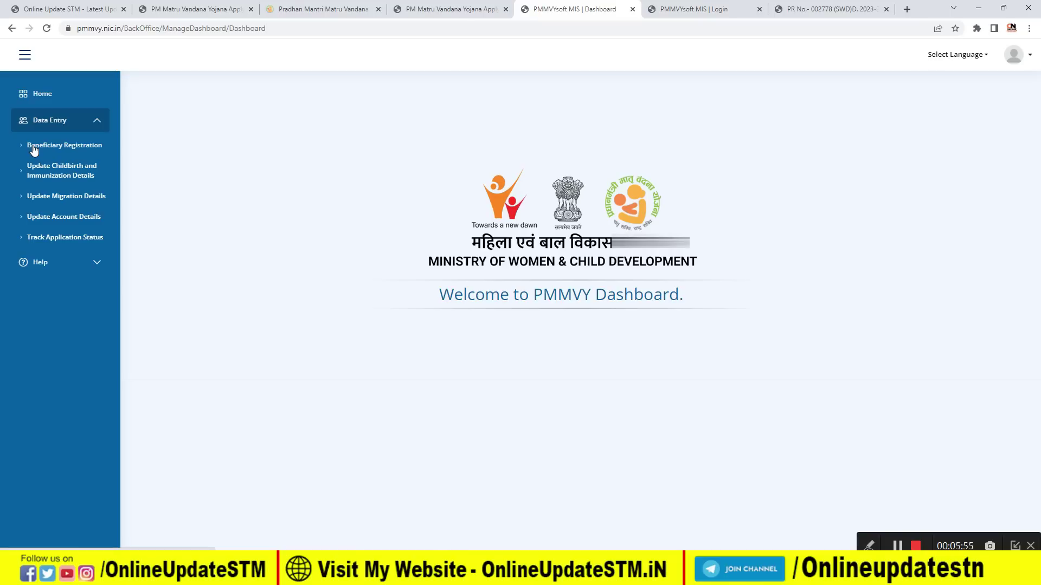
left_click(55, 147)
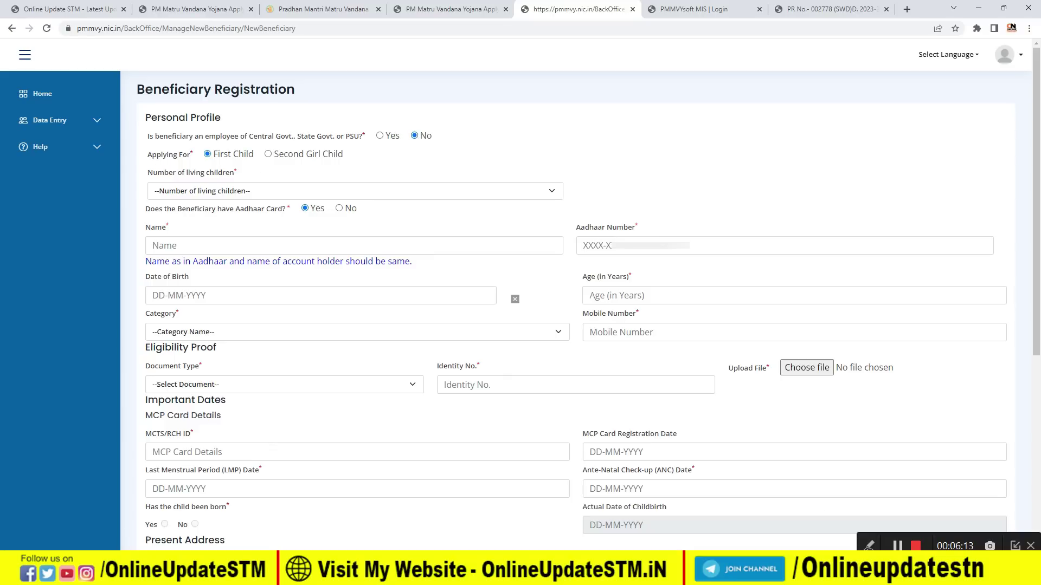
- Outline the First Child and Second Girl Child options with red rectangles using the screen annotation tool
mouse_move(867, 545)
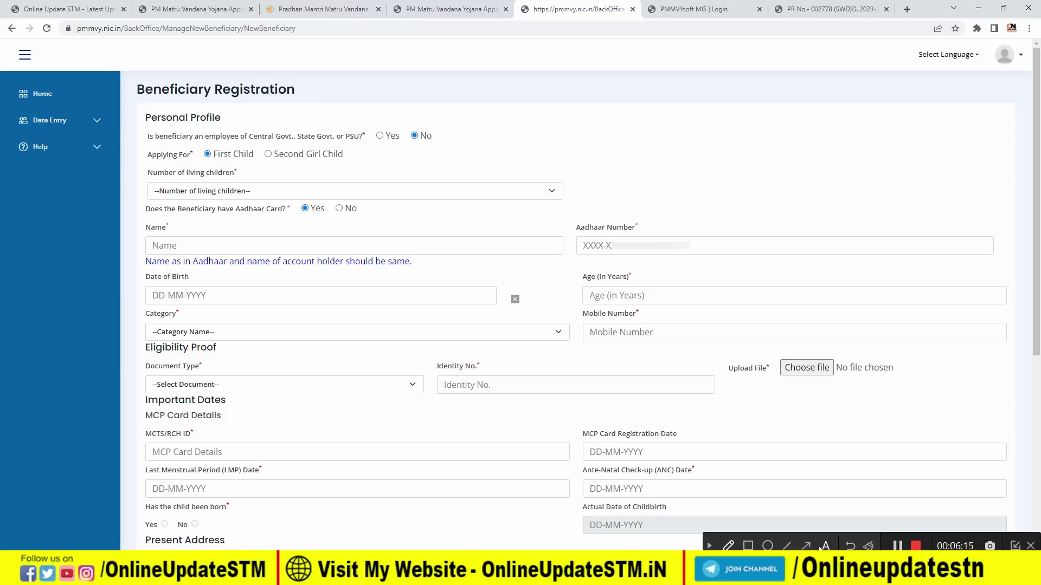
left_click(749, 546)
mouse_move(198, 147)
left_mouse_down()
mouse_move(224, 164)
mouse_move(254, 163)
left_mouse_up()
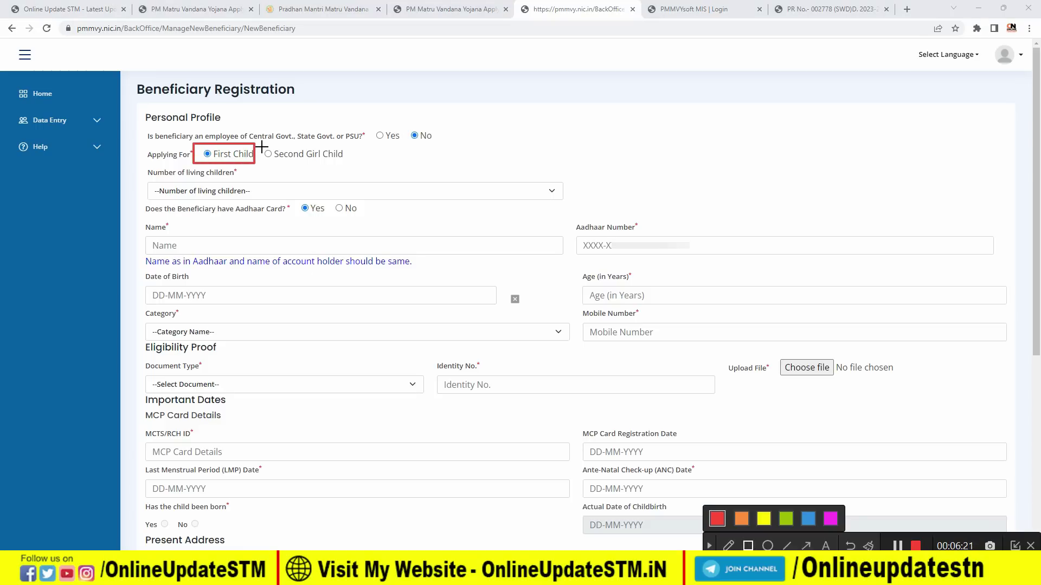
left_click_drag(259, 145, 353, 165)
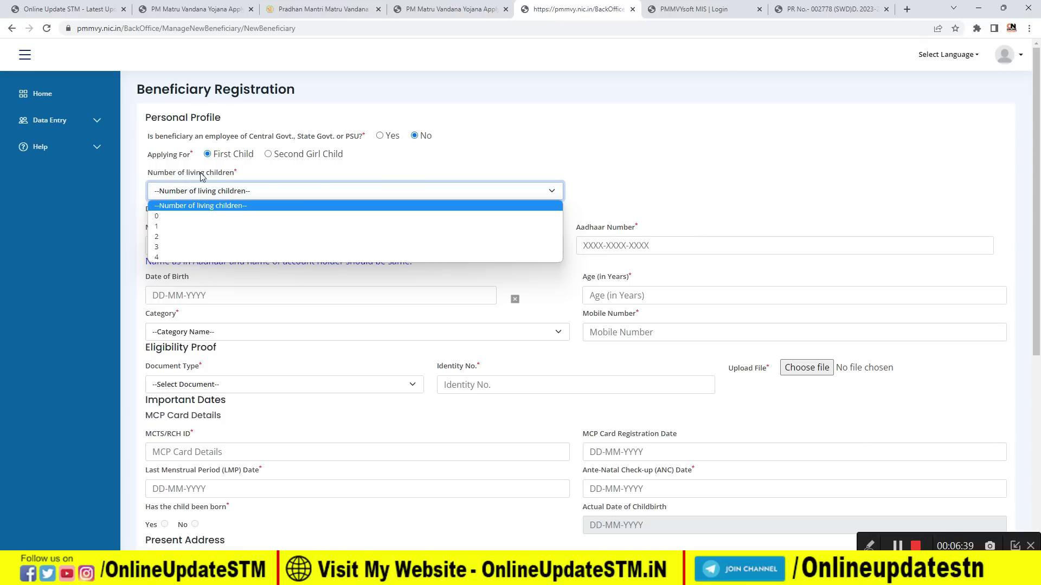
- Set the number of living children to 1
left_click(190, 226)
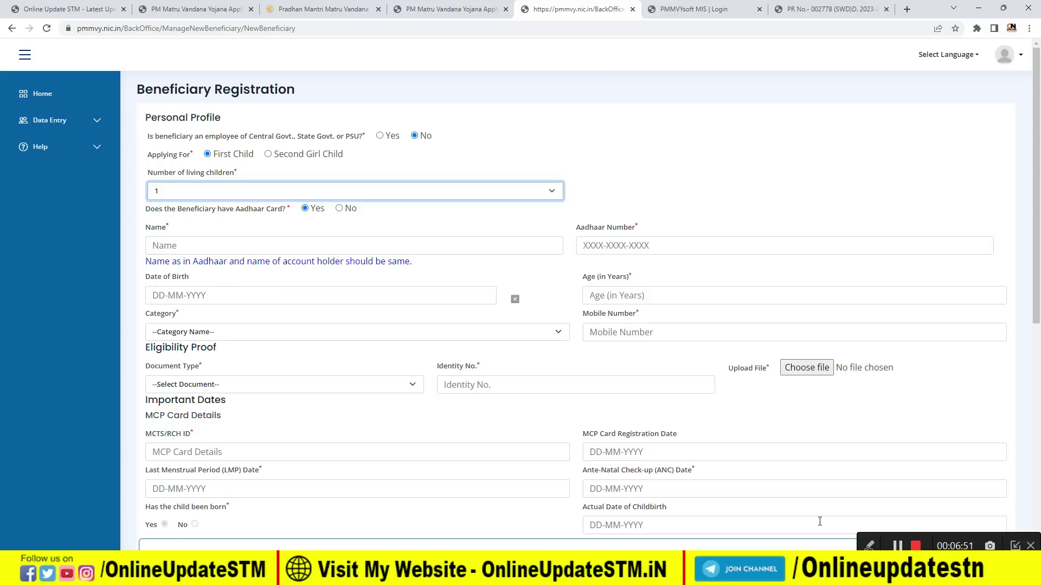
- Outline the Name, Aadhaar Number and Date of Birth fields and the name-matching note with red rectangles, and clear the annotations
left_click(869, 546)
left_click_drag(144, 238, 196, 262)
left_click_drag(575, 232, 658, 253)
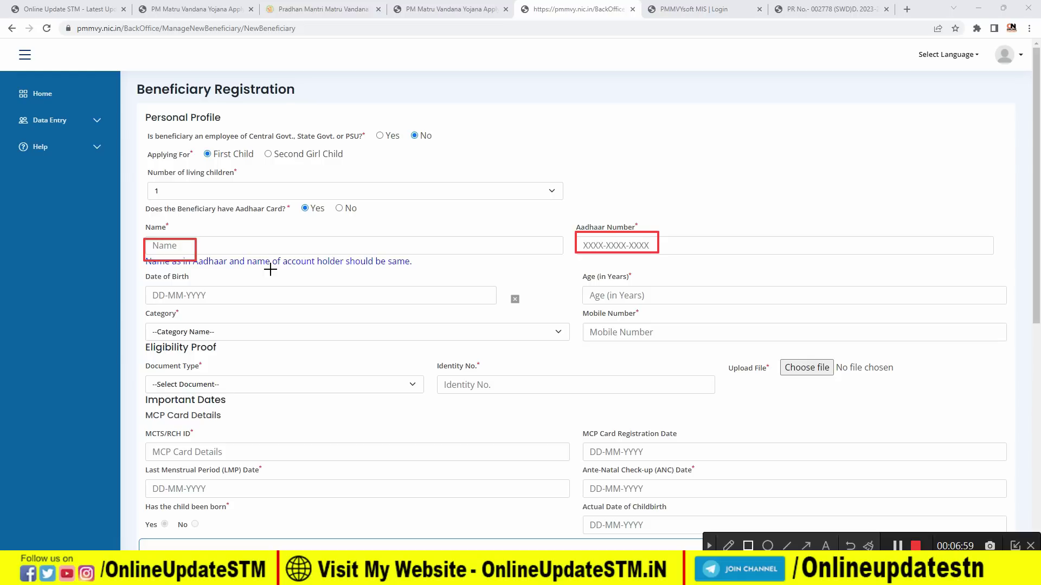
left_click_drag(142, 283, 236, 303)
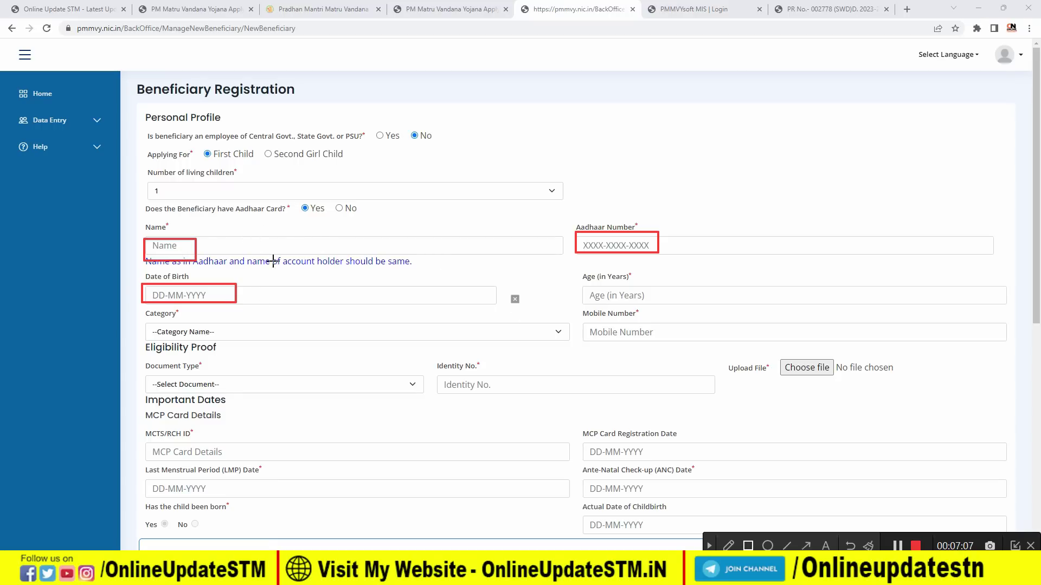
mouse_move(192, 254)
left_mouse_down()
mouse_move(274, 274)
mouse_move(422, 271)
left_mouse_up()
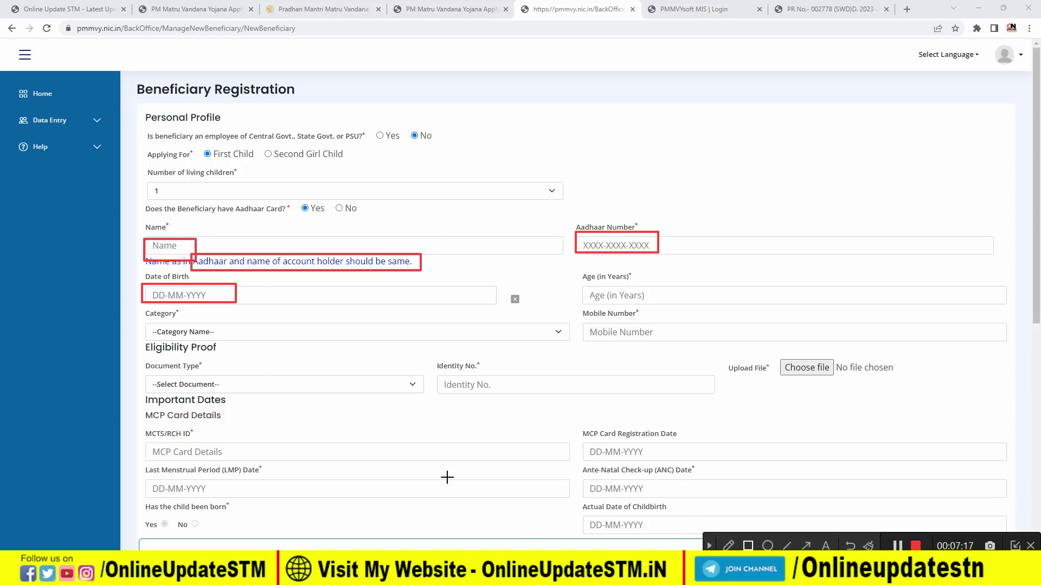
left_click(709, 546)
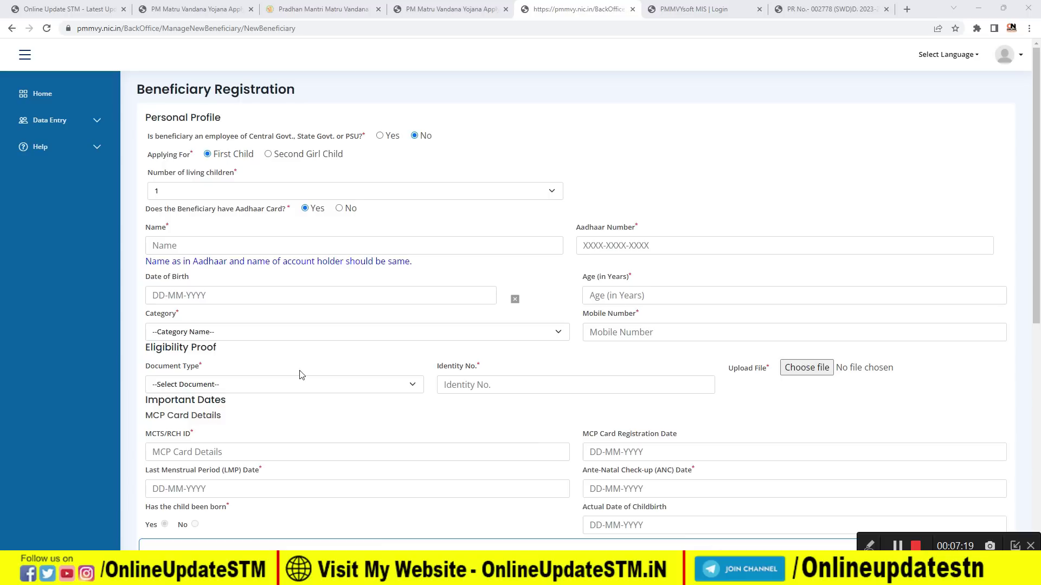
- Set the category to SC and the eligibility proof document type to Women holding E-shram card
left_click(259, 332)
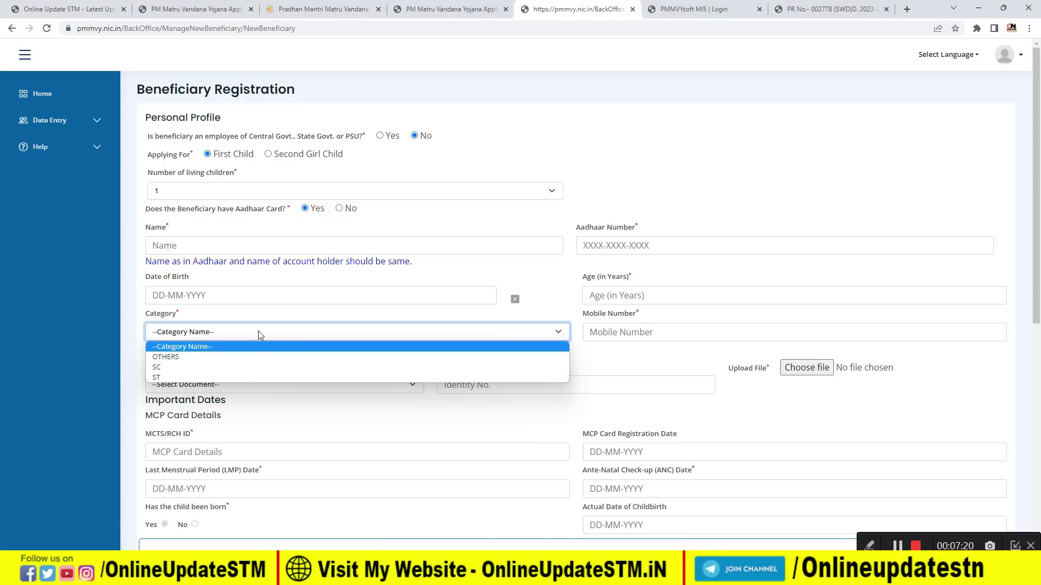
left_click(250, 367)
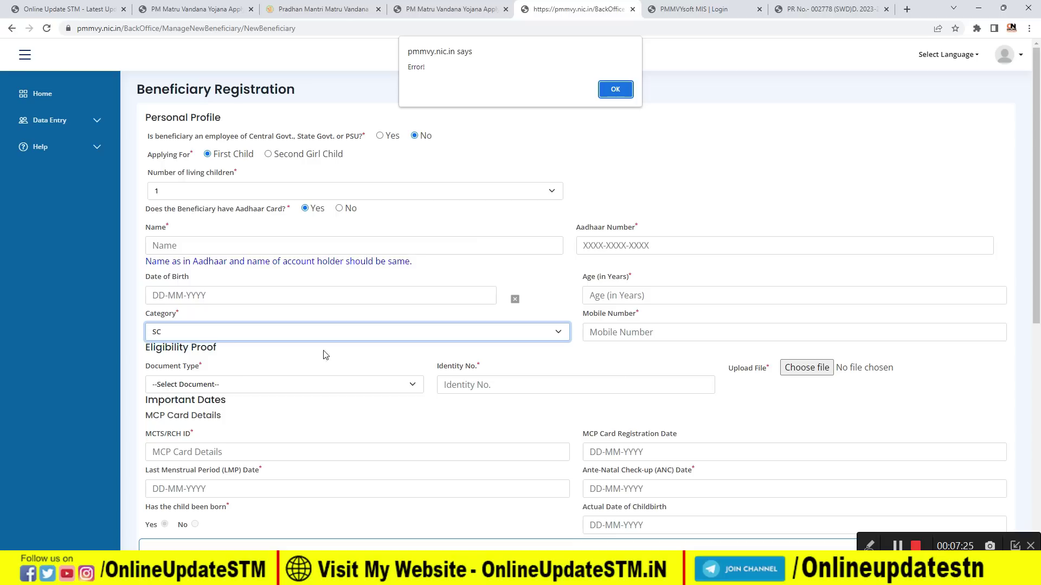
left_click(615, 90)
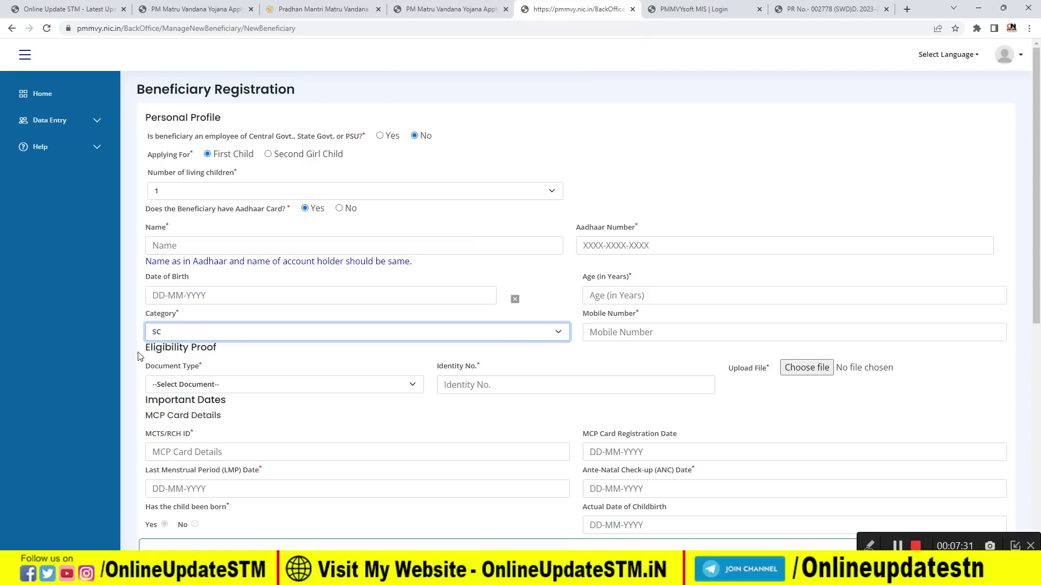
left_click(228, 383)
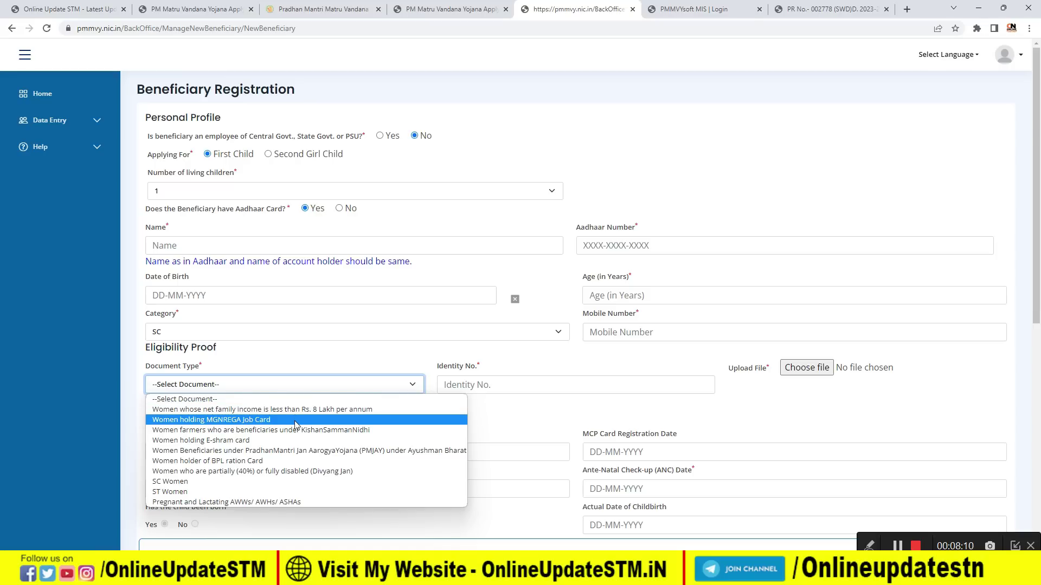
left_click(291, 446)
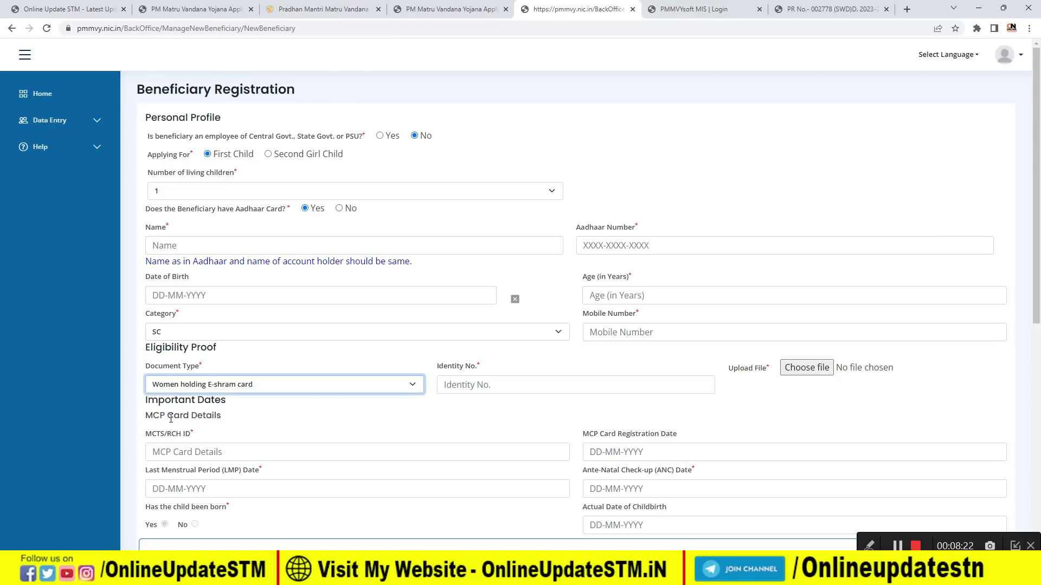
- Outline the MCTS/RCH ID, MCP card registration, LMP and ANC date fields with red rectangles, and clear the annotations
left_click(868, 546)
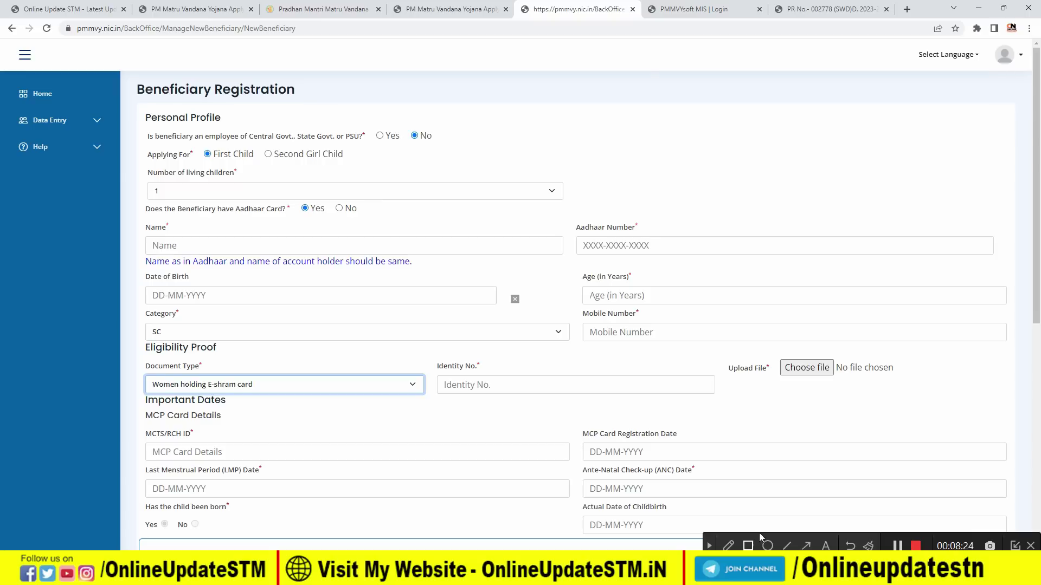
left_click(748, 546)
left_click_drag(143, 441, 265, 461)
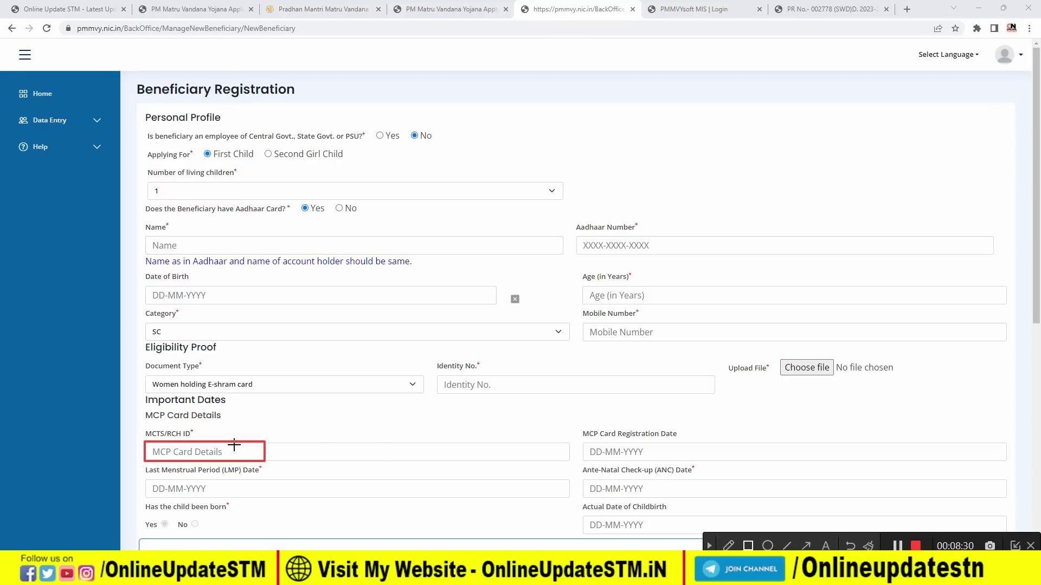
left_click_drag(584, 442, 672, 462)
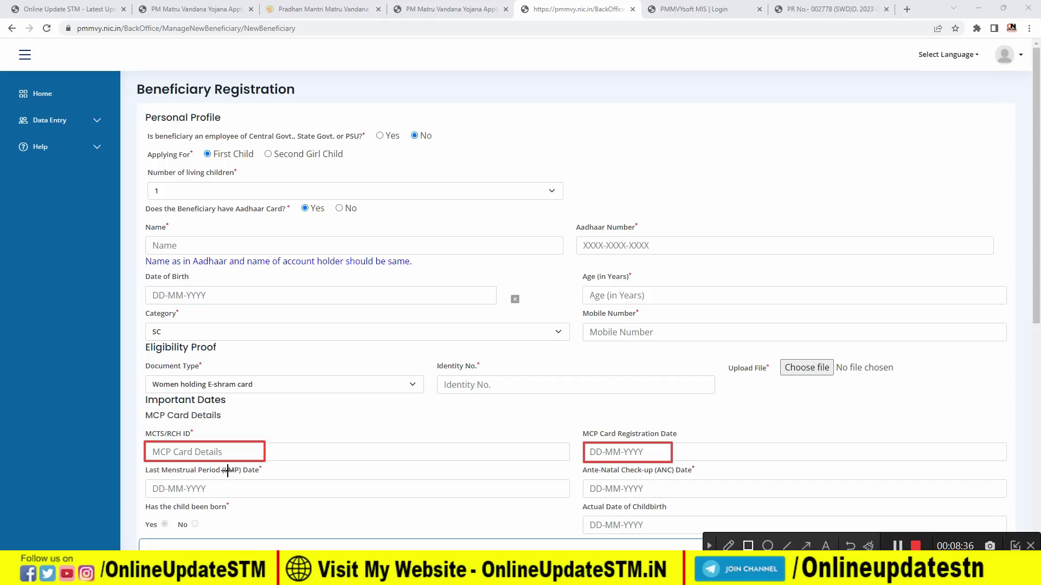
left_click_drag(146, 481, 221, 497)
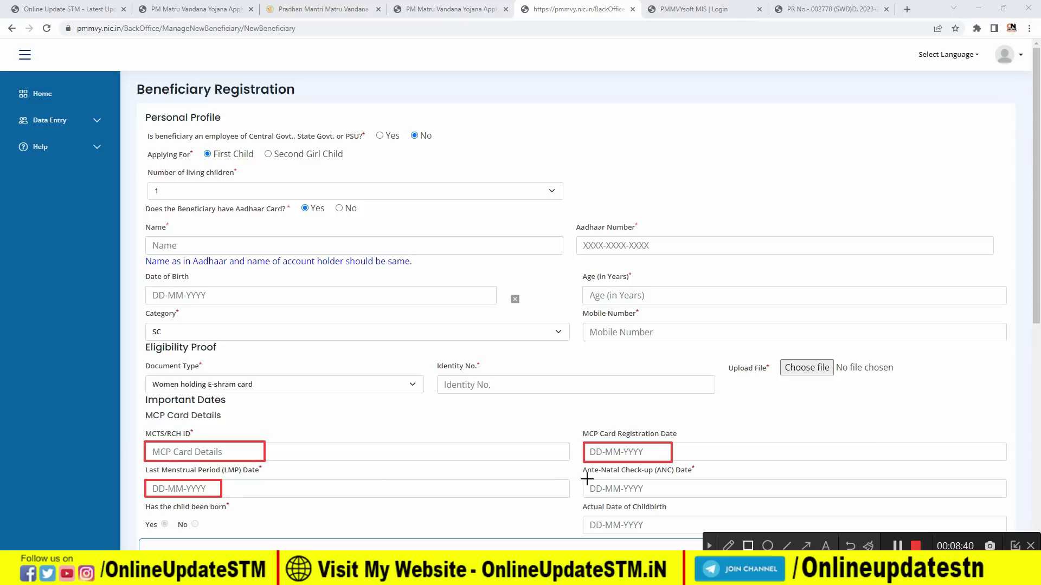
left_click_drag(585, 480, 667, 502)
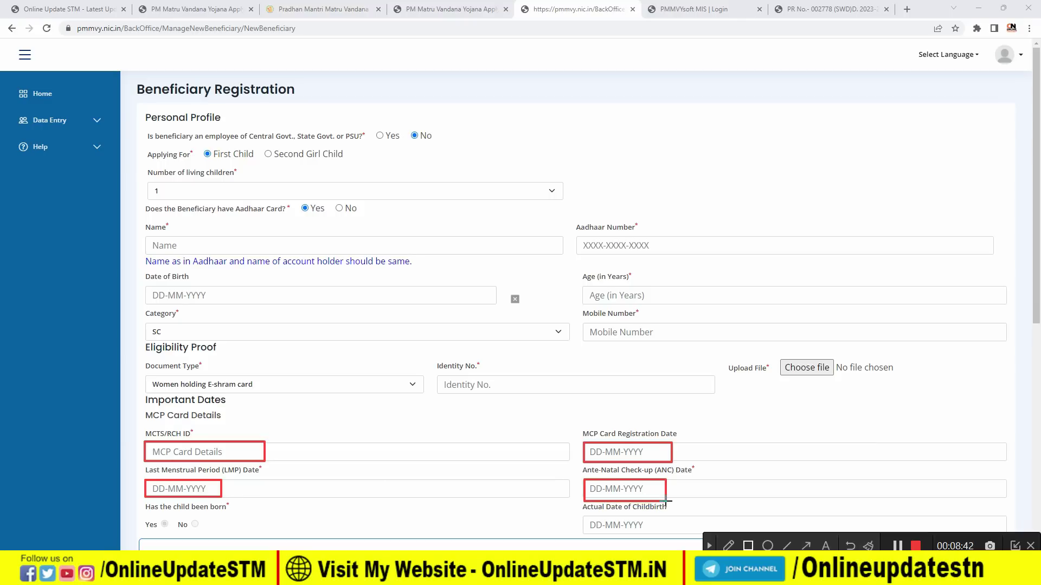
left_click(707, 547)
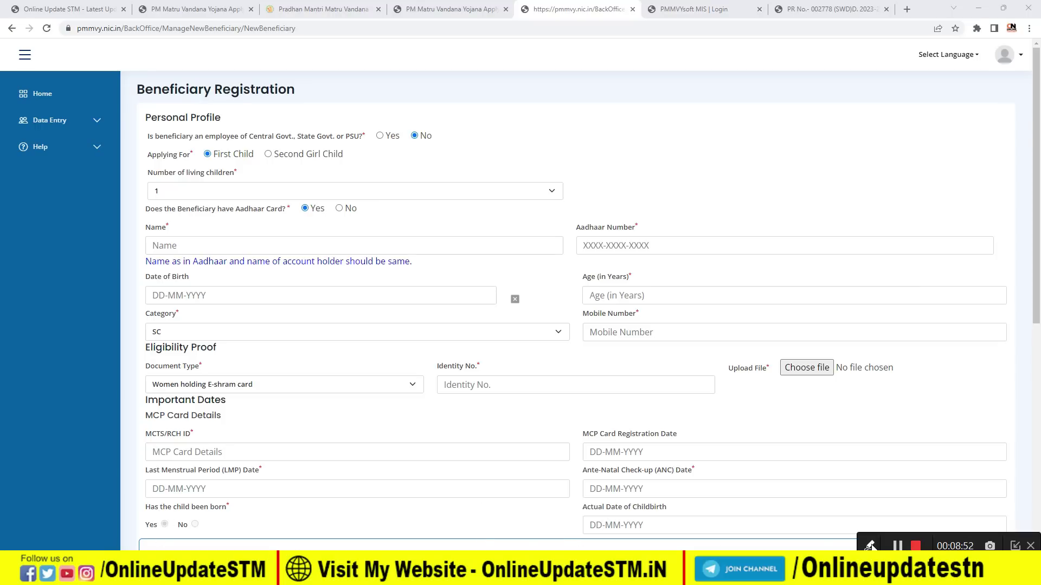
- Outline the Actual Date of Childbirth field with a rectangle, and clear the annotation
left_click(869, 545)
left_click_drag(577, 514, 685, 535)
left_click(710, 545)
- Set the children born in this pregnancy to 1, the birth institute type to Government Hospital and the first child's gender to Male
scroll(536, 377, "down", 8)
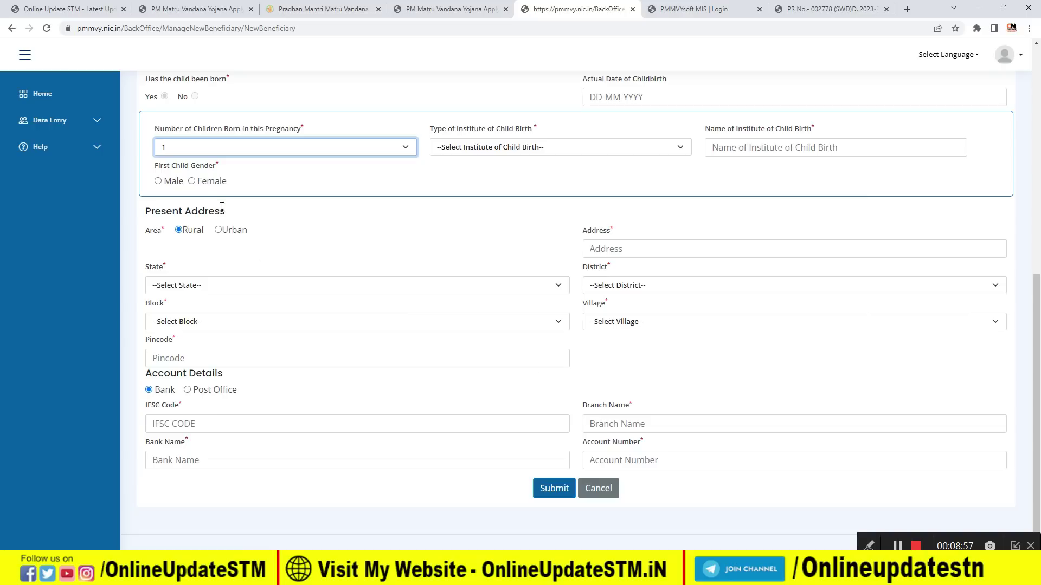
left_click(206, 149)
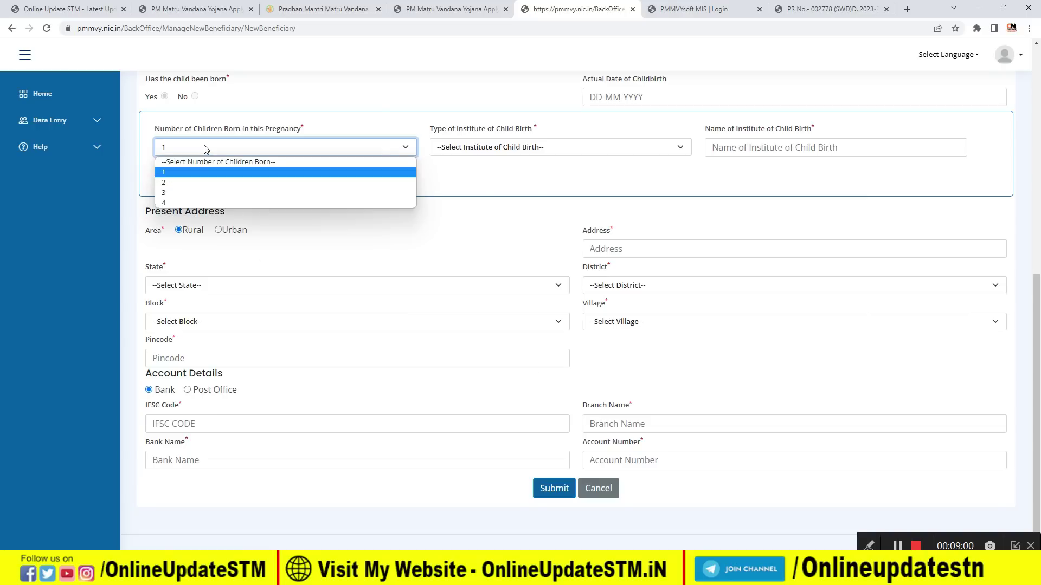
left_click(201, 172)
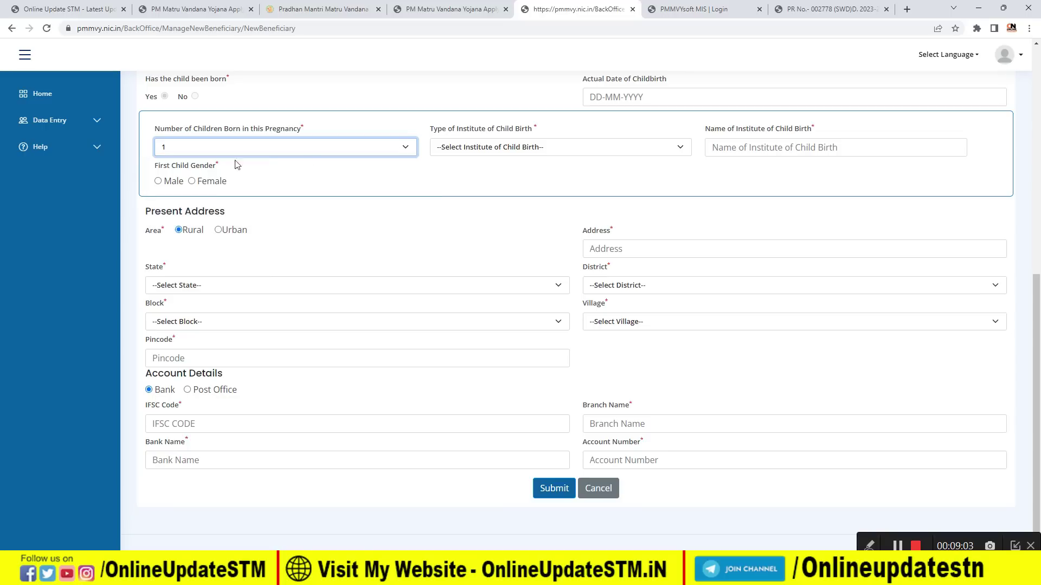
left_click(496, 150)
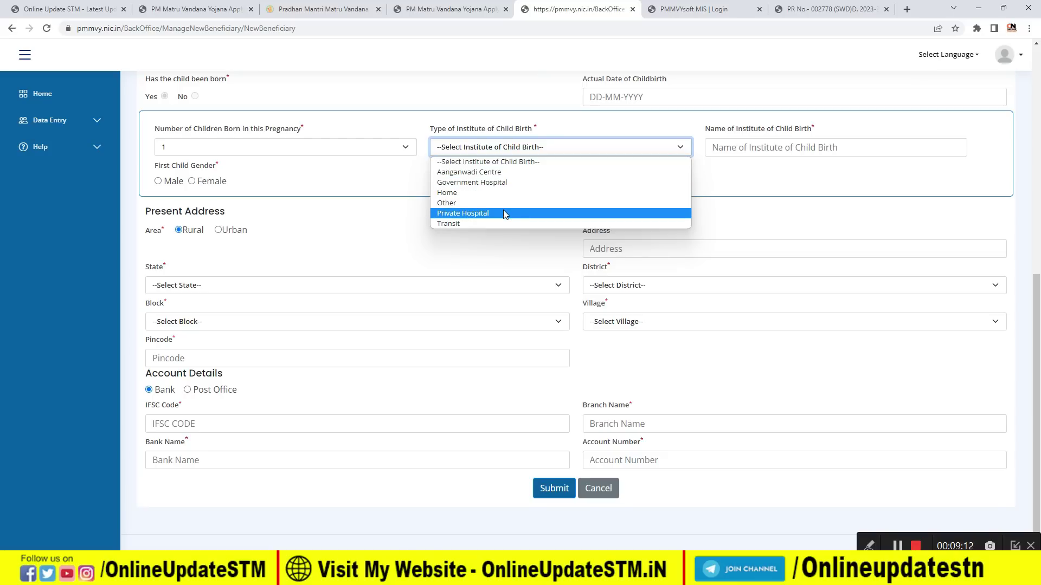
left_click(486, 183)
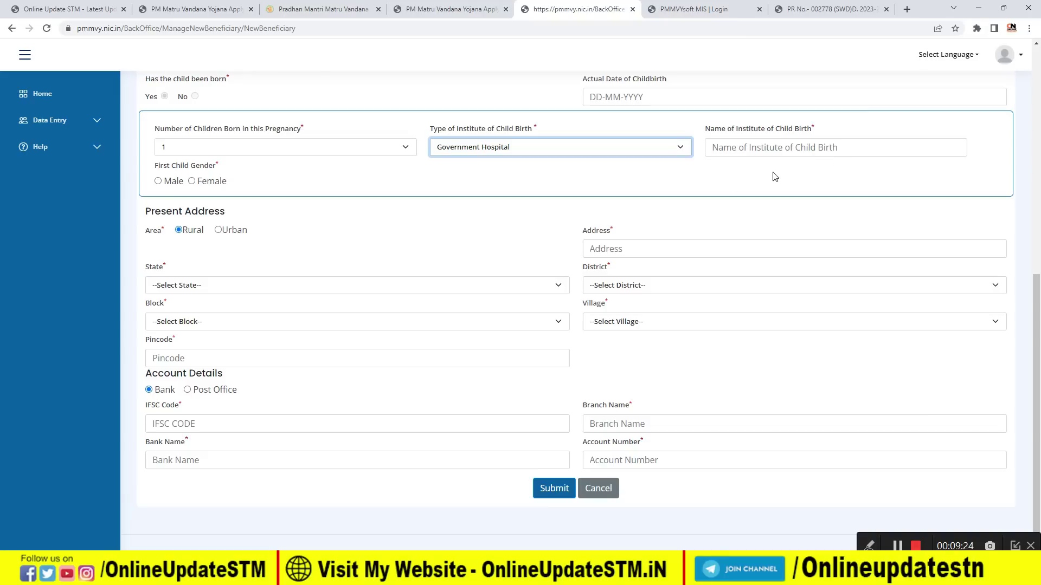
left_click(159, 182)
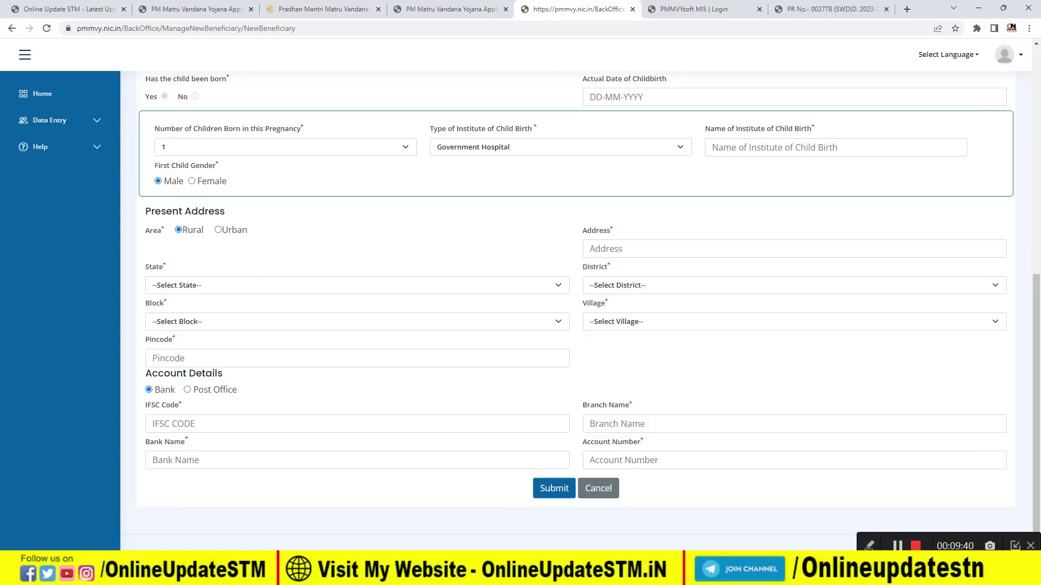
- Outline the present address fields with red rectangles: Address, State, District, Block, Village and Pincode
left_click(869, 546)
left_click_drag(583, 240, 739, 256)
left_click_drag(153, 277, 219, 295)
left_click_drag(590, 277, 647, 293)
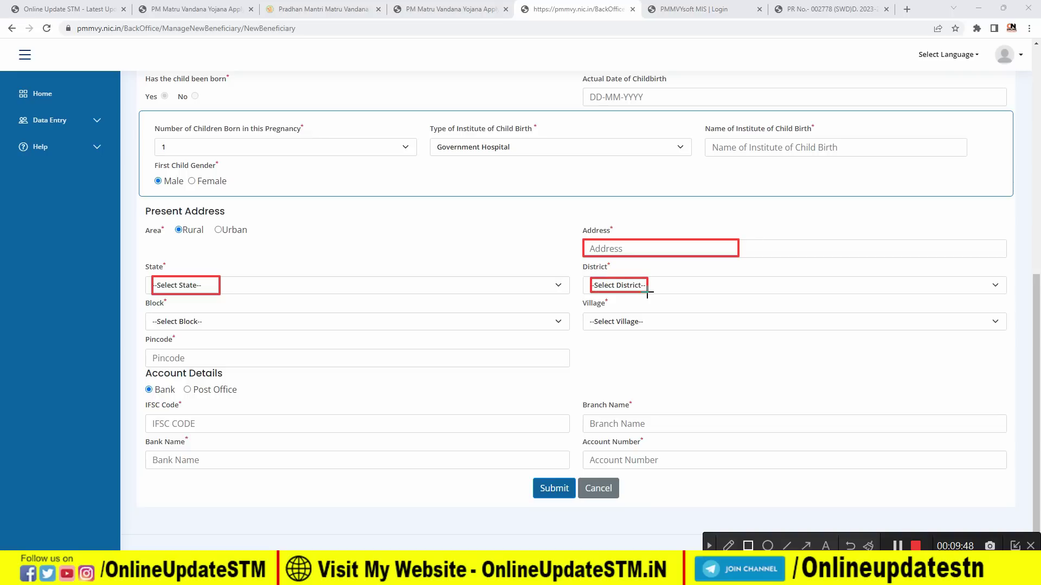
left_click_drag(147, 313, 236, 326)
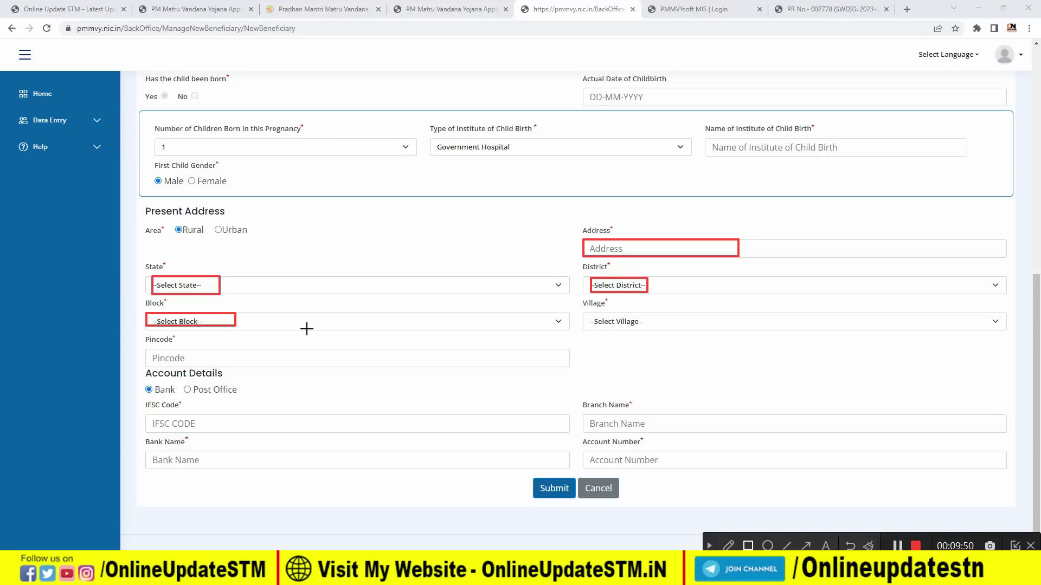
left_click_drag(580, 310, 642, 334)
left_click_drag(152, 350, 196, 367)
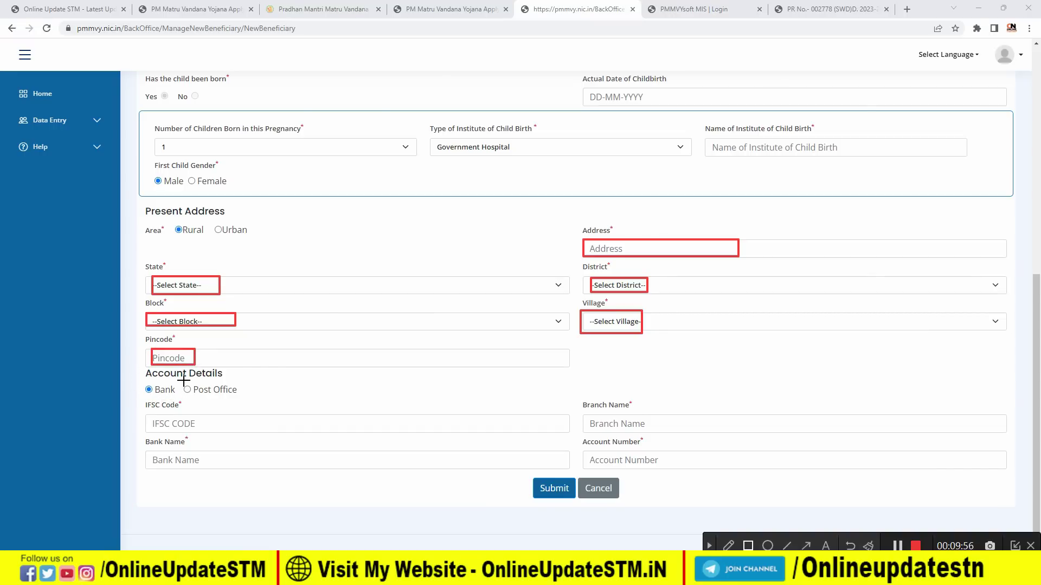
- Outline the Post Office option, the IFSC Code, Branch Name, Bank Name and Account Number fields, and the Submit button with red rectangles
left_click_drag(182, 384, 257, 396)
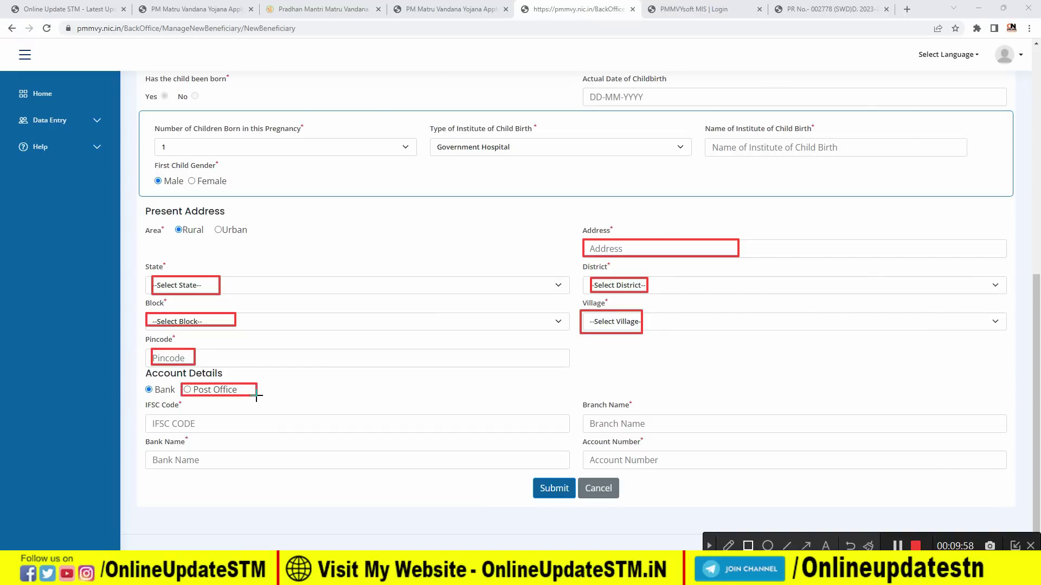
left_click_drag(144, 418, 238, 437)
left_click_drag(591, 414, 631, 427)
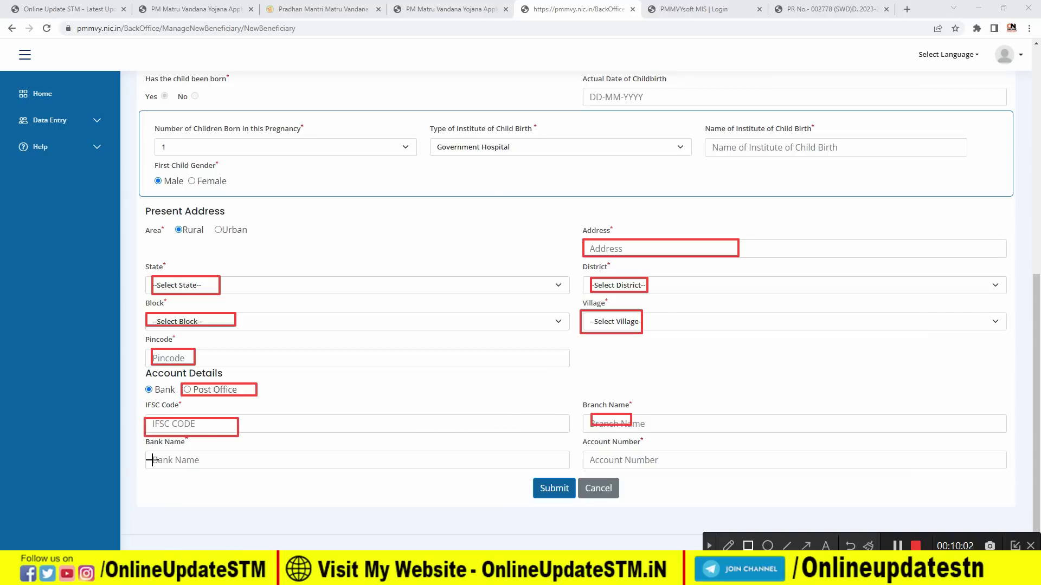
left_click_drag(140, 447, 203, 461)
left_click_drag(597, 454, 655, 465)
left_click_drag(527, 470, 586, 505)
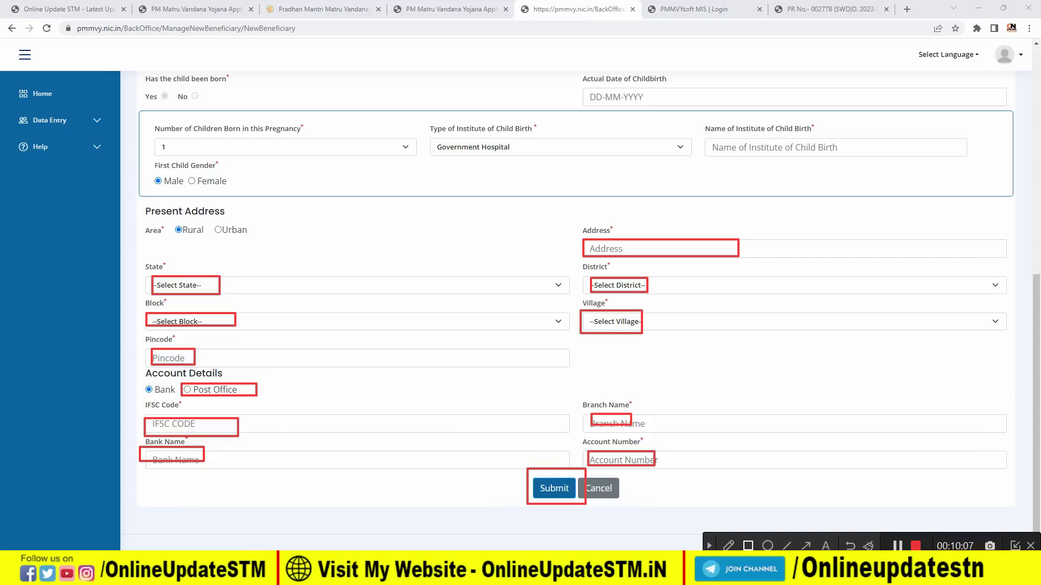
left_click(898, 546)
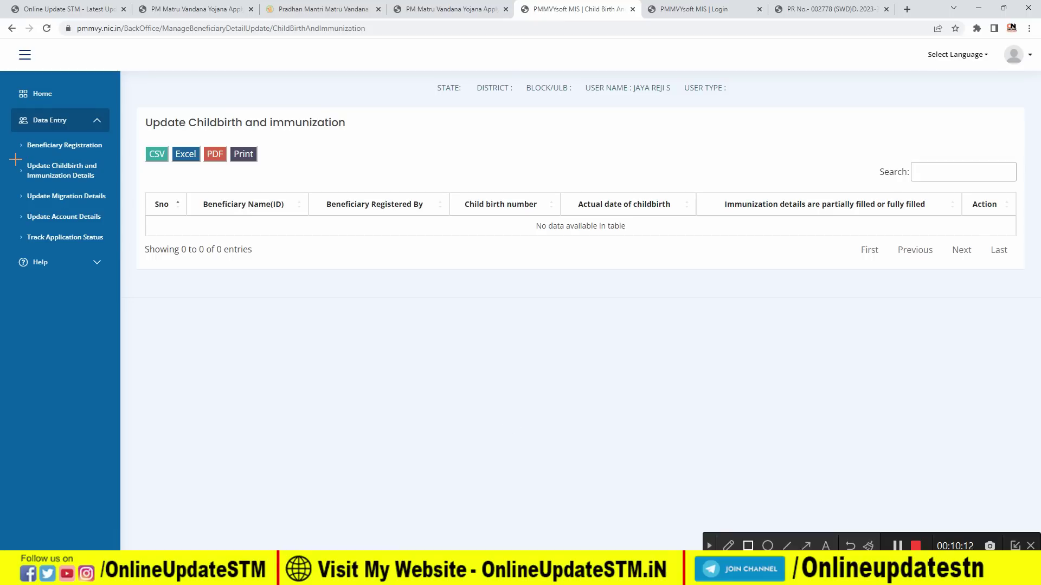
- Outline the Update Childbirth and Immunization Details and Track Application Status entries with red rectangles, clearing each annotation
left_click_drag(15, 158, 107, 183)
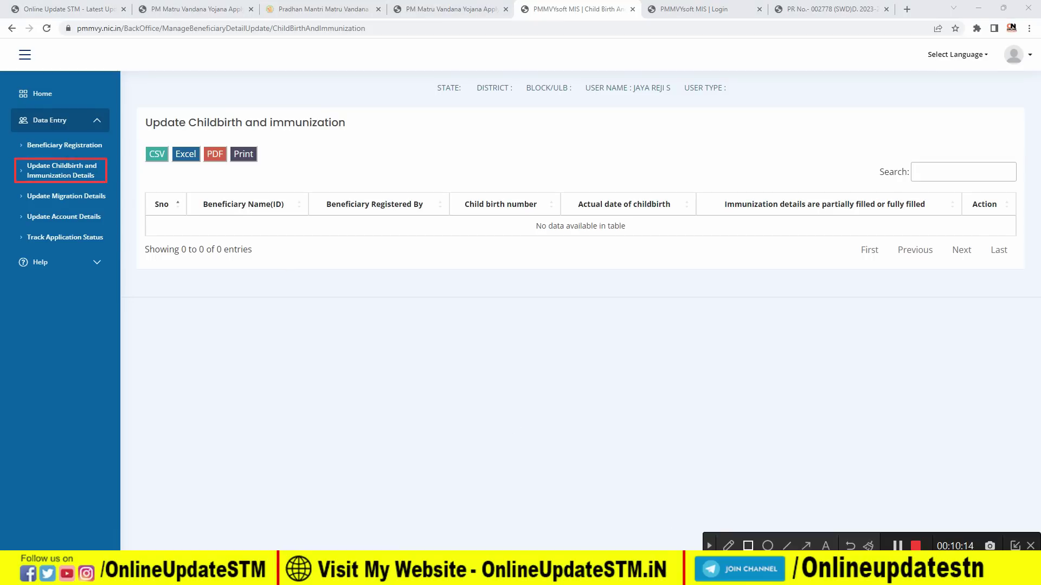
left_click(709, 547)
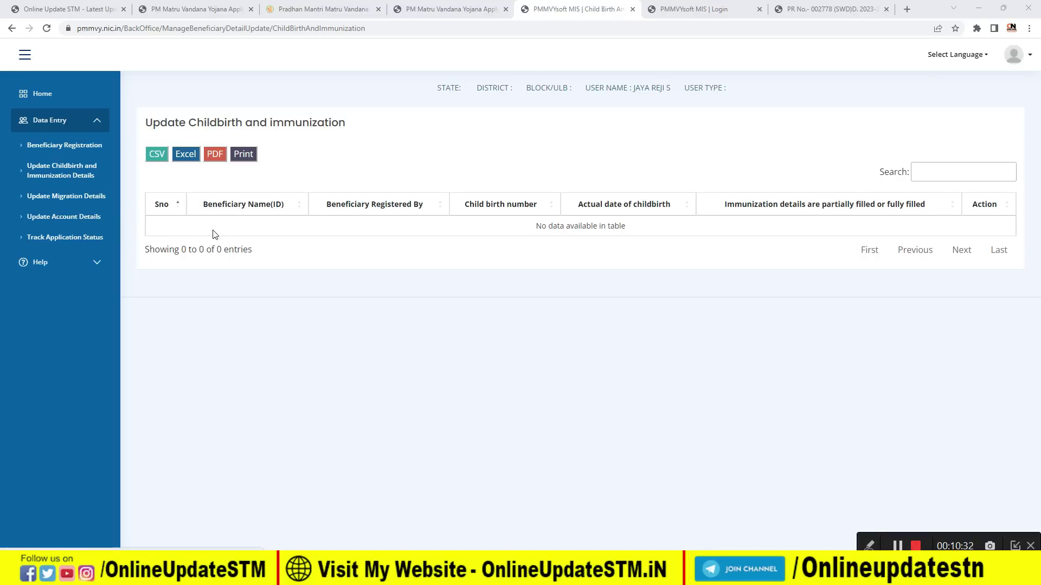
left_click(869, 545)
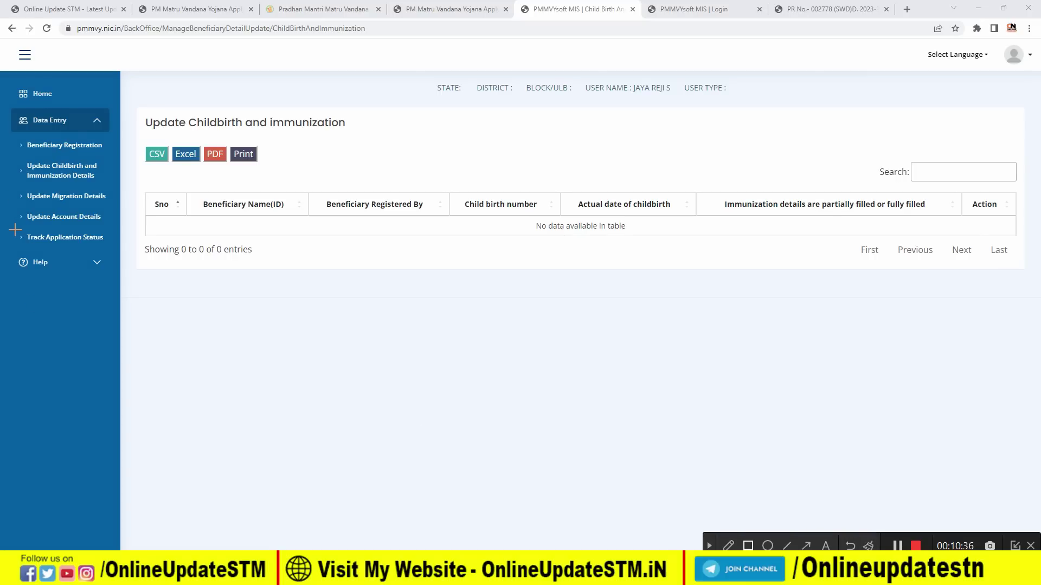
left_click_drag(15, 230, 115, 248)
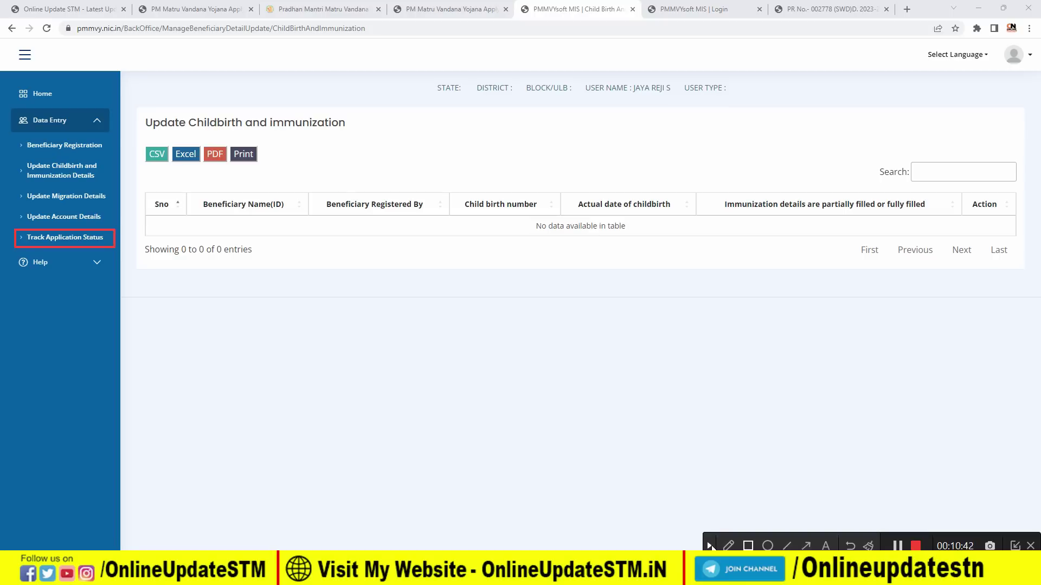
left_click(709, 545)
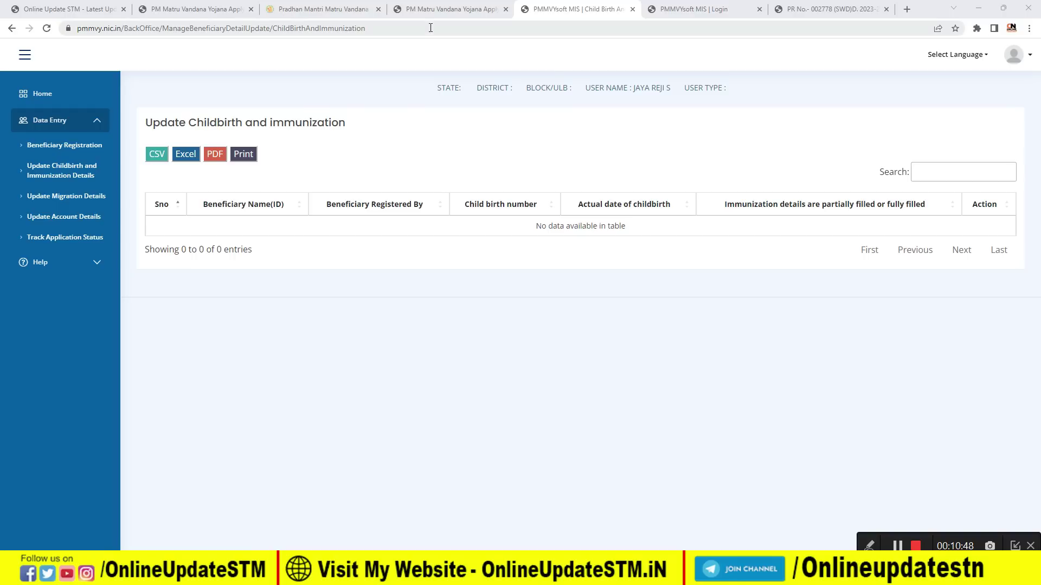
- Look through the open scheme pages and bring up the PR No.- 002778 (SWD)D. 2023-24 notice PDF
left_click(319, 6)
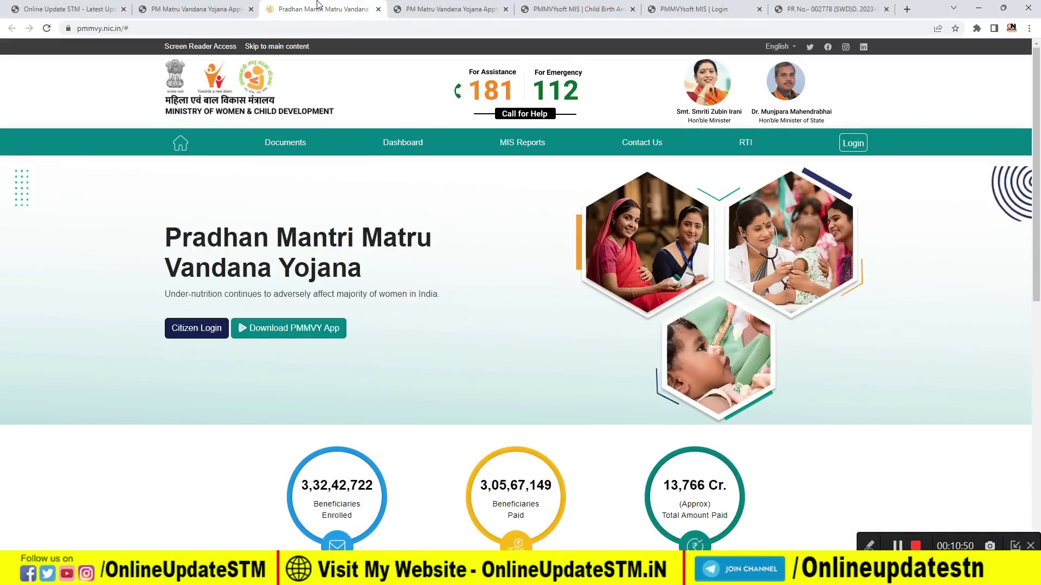
left_click(217, 6)
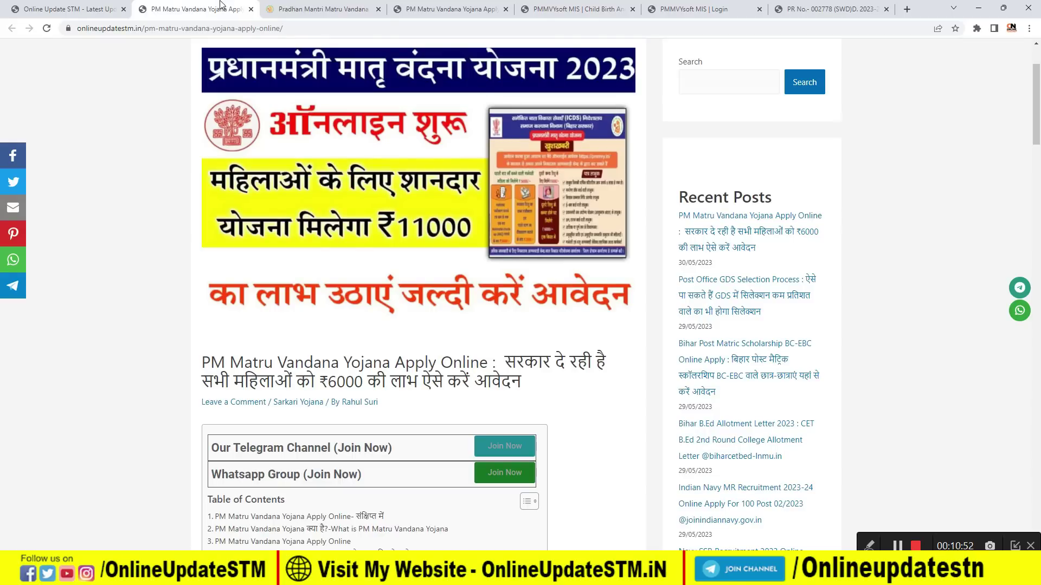
left_click(461, 5)
left_click(545, 5)
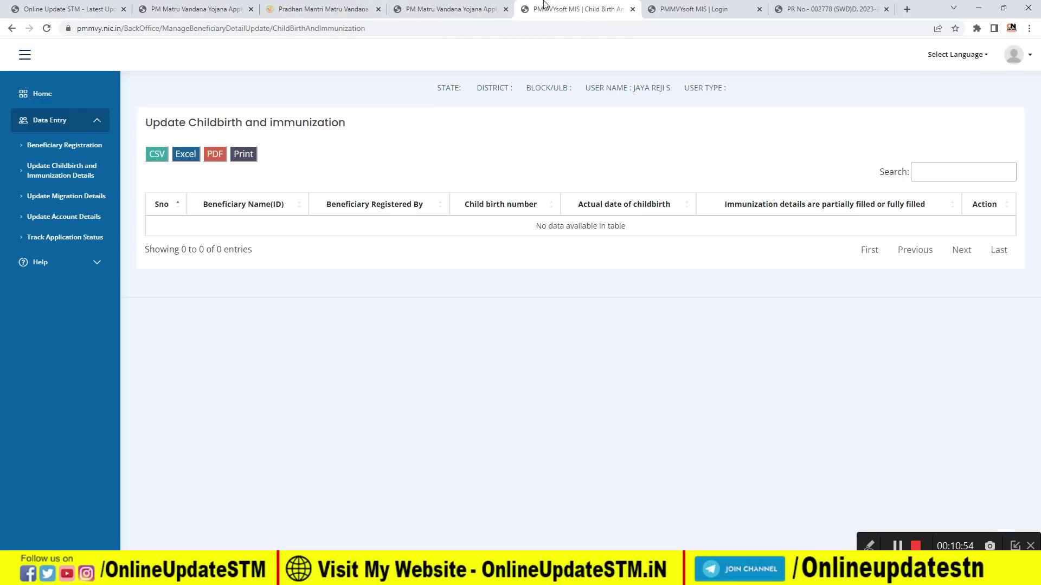
left_click(678, 7)
left_click(804, 6)
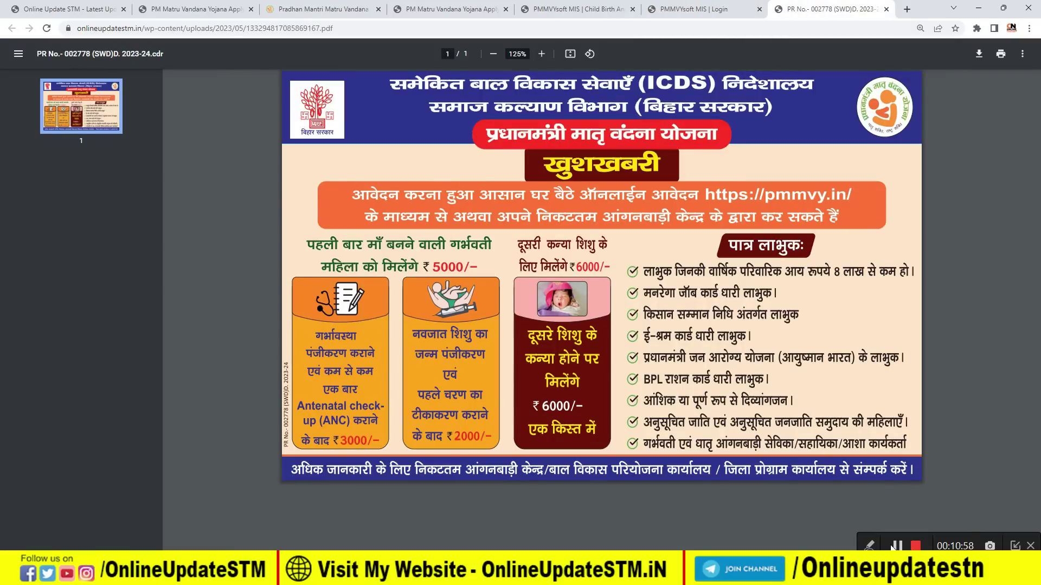
- Outline the notice's text about applying through the nearest Anganwadi centre with a red rectangle, and clear the annotation
left_click(868, 547)
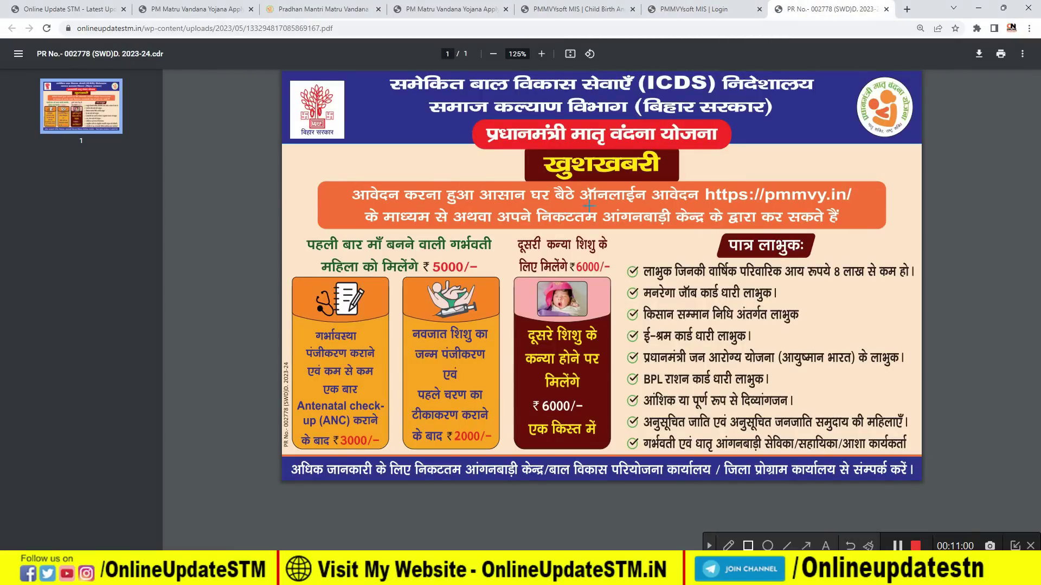
mouse_move(534, 204)
left_mouse_down()
mouse_move(567, 226)
mouse_move(846, 232)
left_mouse_up()
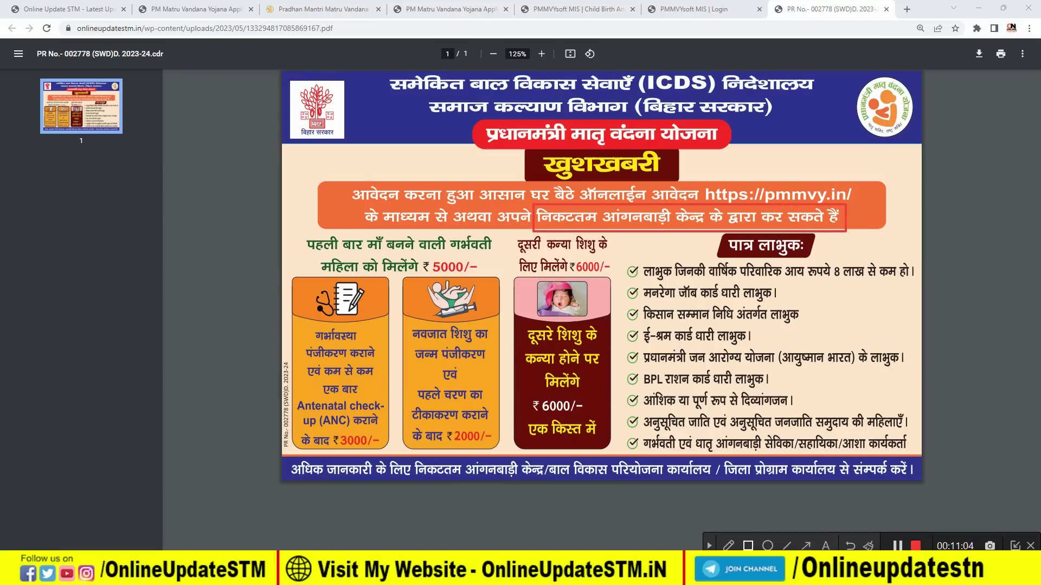
left_click(708, 547)
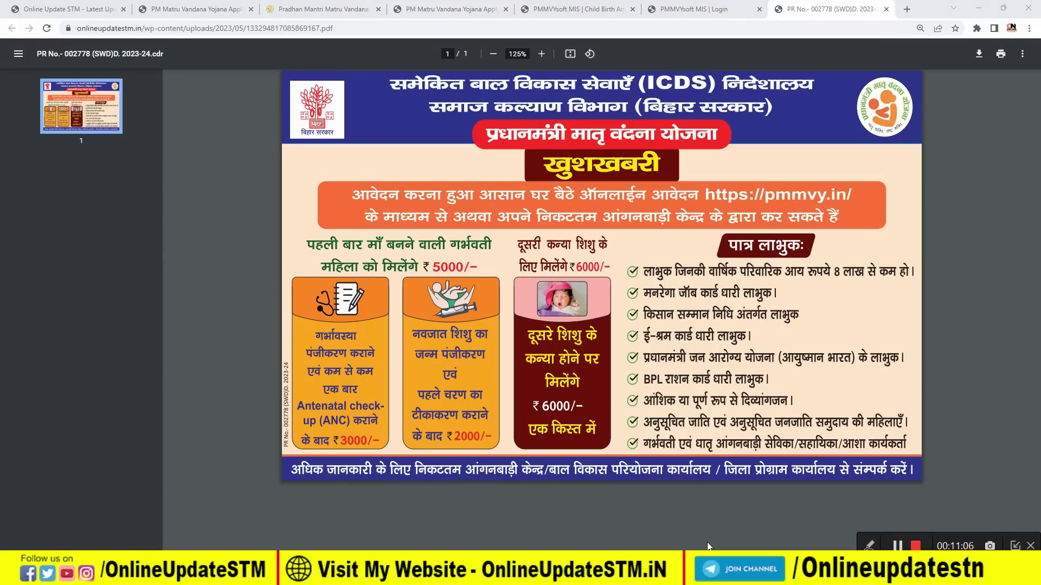